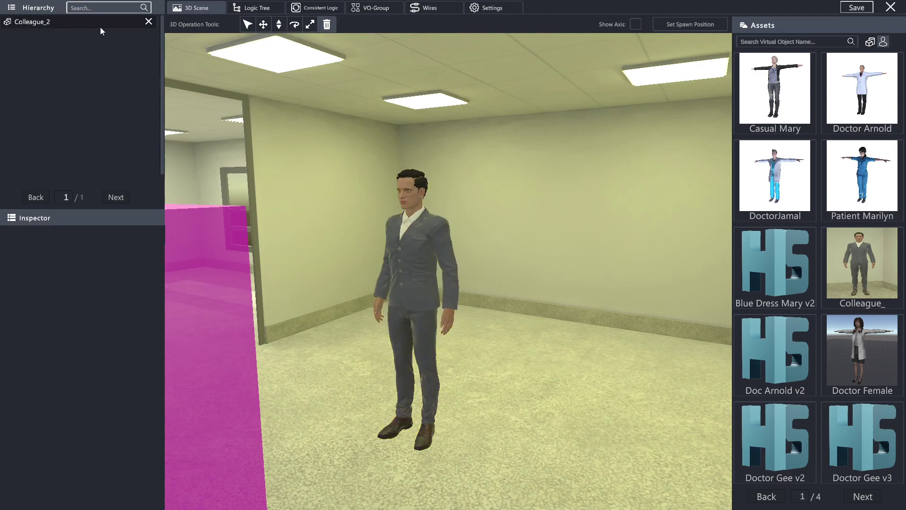
# Step: Select the Colleague_2 character and move it across the floor to about X -5.42, Z -6.19
pyautogui.click(248, 24)
pyautogui.click(408, 257)
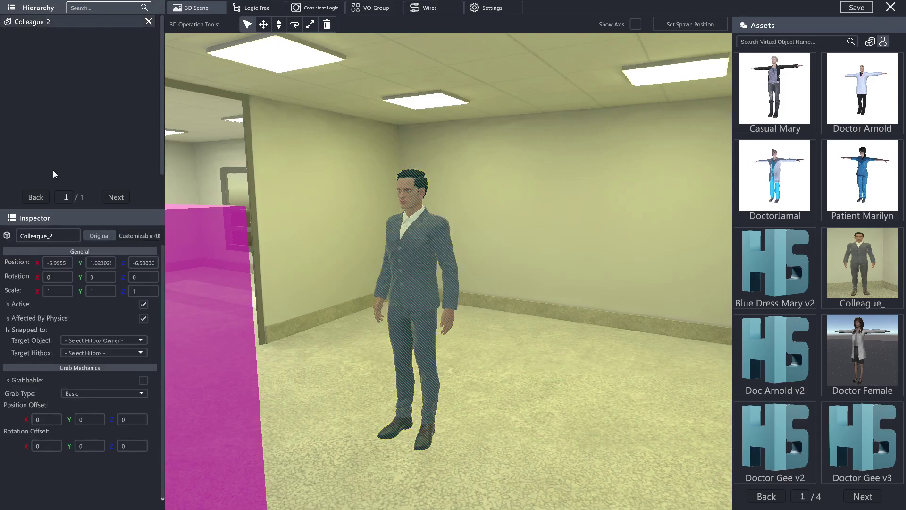
pyautogui.click(267, 23)
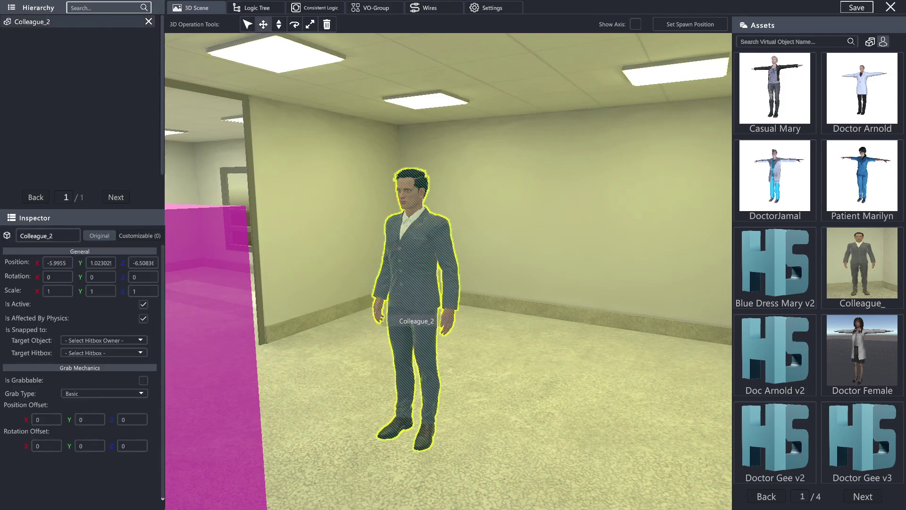
pyautogui.moveTo(417, 310); pyautogui.dragTo(433, 374)
pyautogui.hotkey('ctrl', 'z')
pyautogui.hotkey('ctrl', 'z')
pyautogui.hotkey('ctrl', 'z')
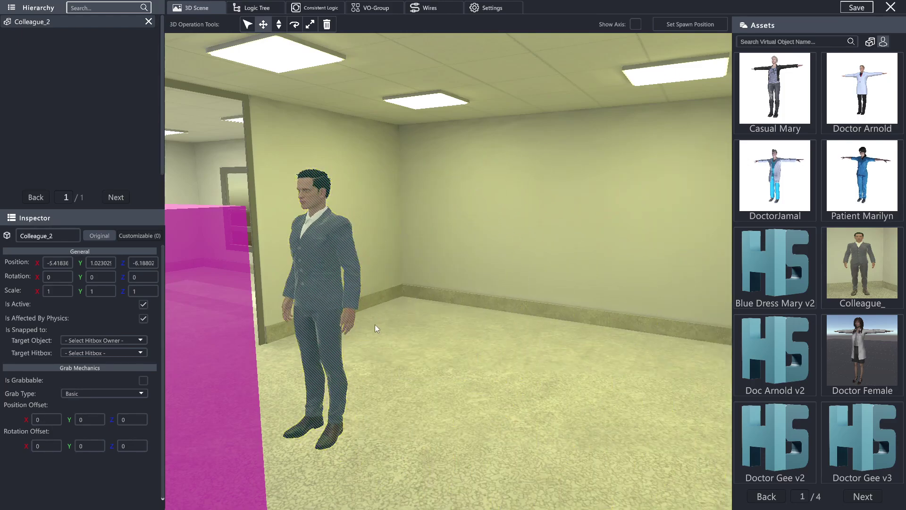
# Step: Move Colleague_2 toward the far corner of the room, to about X -7.85, Z -7.69
pyautogui.moveTo(459, 329); pyautogui.dragTo(545, 315, button='right')
pyautogui.moveTo(595, 293); pyautogui.dragTo(495, 263)
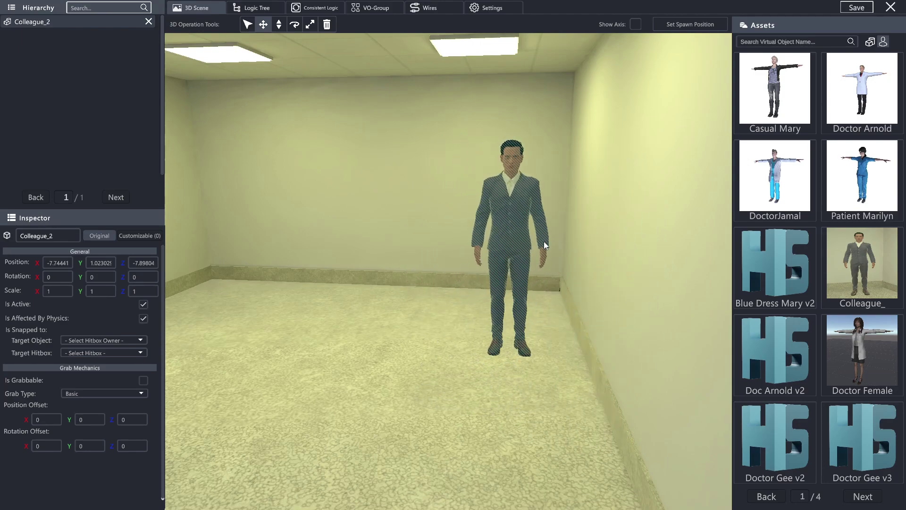
pyautogui.moveTo(527, 250); pyautogui.dragTo(537, 256)
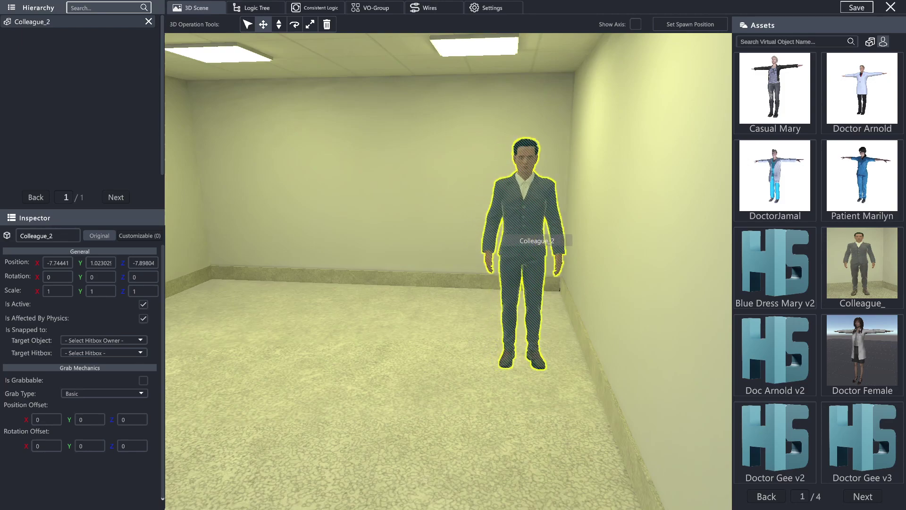
pyautogui.click(532, 263)
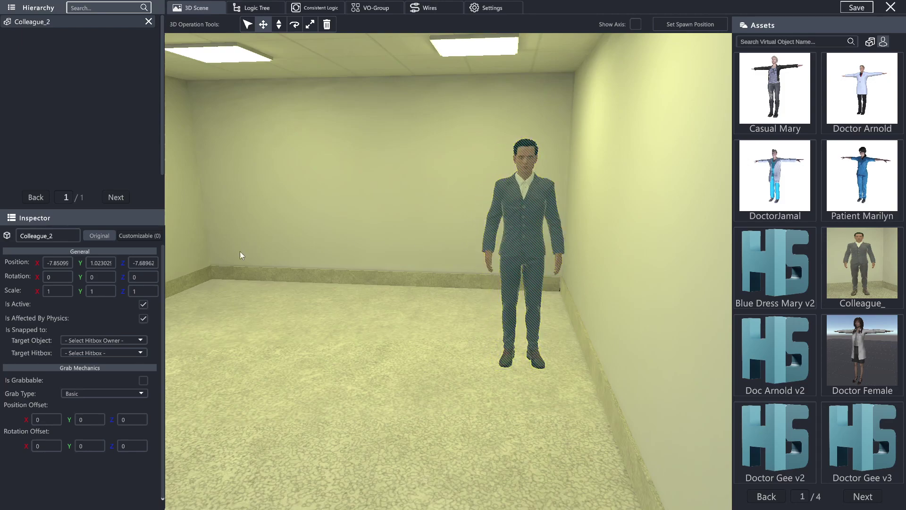
# Step: Rotate Colleague_2 to about 95.9 on the Y axis and set its X position to -5.046
pyautogui.click(294, 25)
pyautogui.moveTo(525, 225); pyautogui.dragTo(39, 218)
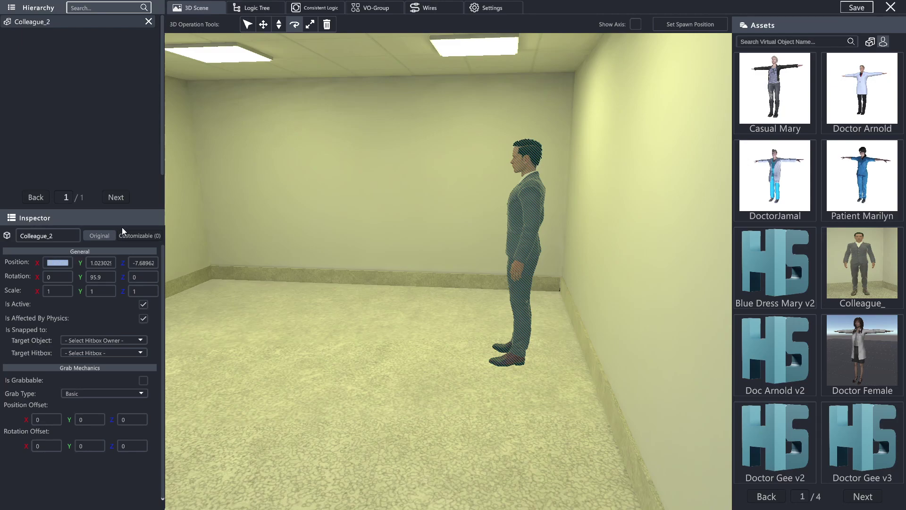
pyautogui.write('-5.046')
pyautogui.press('Return')
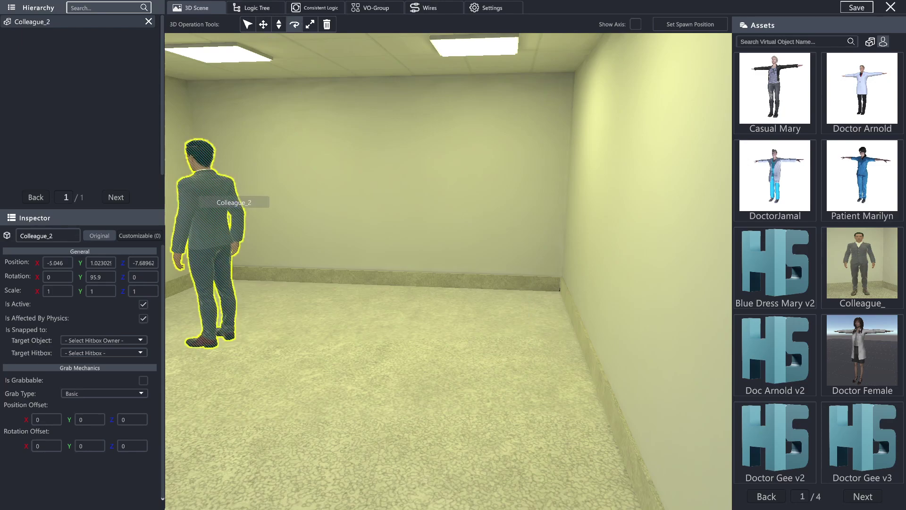
# Step: Set Colleague_2's Y rotation to 265 and its Z position to -8.028
pyautogui.moveTo(208, 202); pyautogui.dragTo(14, 345)
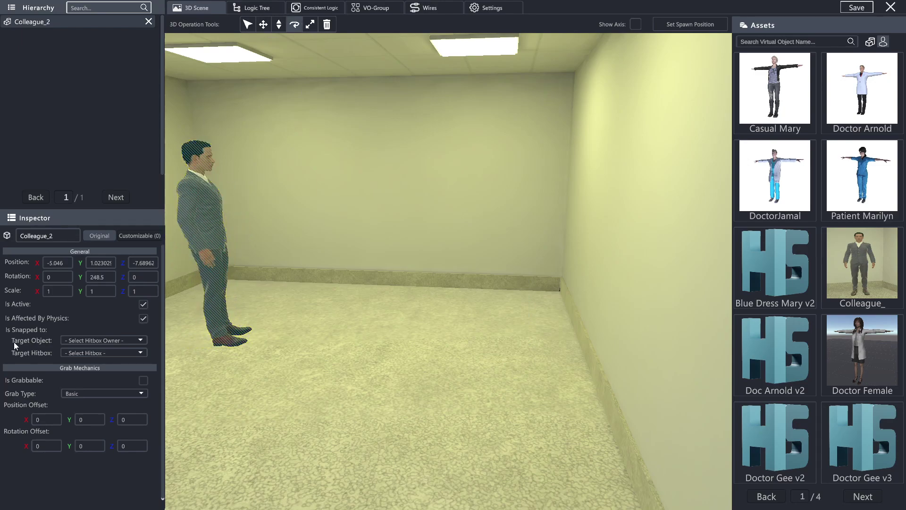
pyautogui.click(112, 277)
pyautogui.write('265')
pyautogui.press('Return')
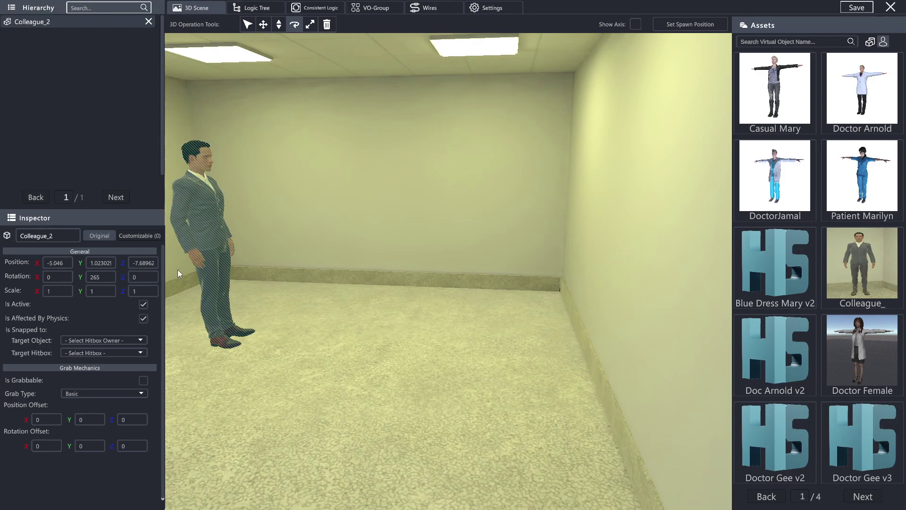
pyautogui.click(147, 260)
pyautogui.write('-8.028')
pyautogui.press('Return')
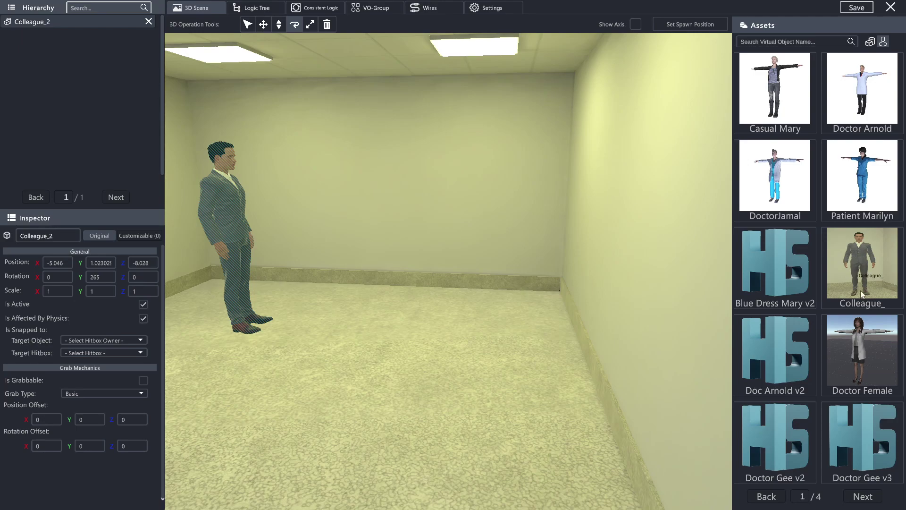
# Step: Place the HR character on the floor opposite Colleague_2, facing him, and select it for editing
pyautogui.click(860, 497)
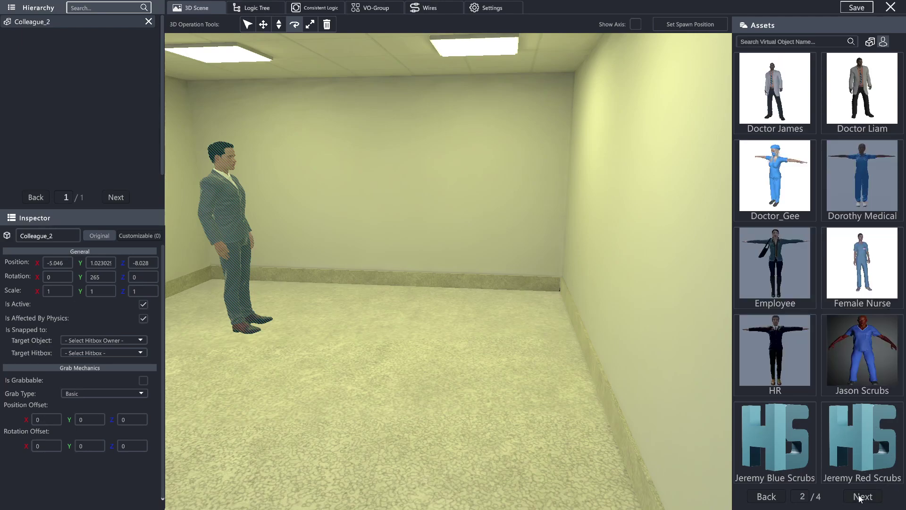
pyautogui.click(768, 356)
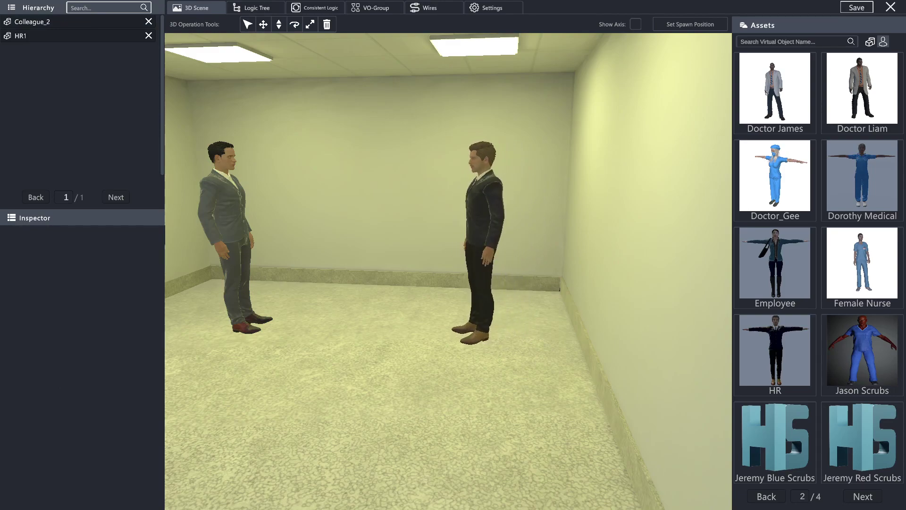
pyautogui.click(855, 321)
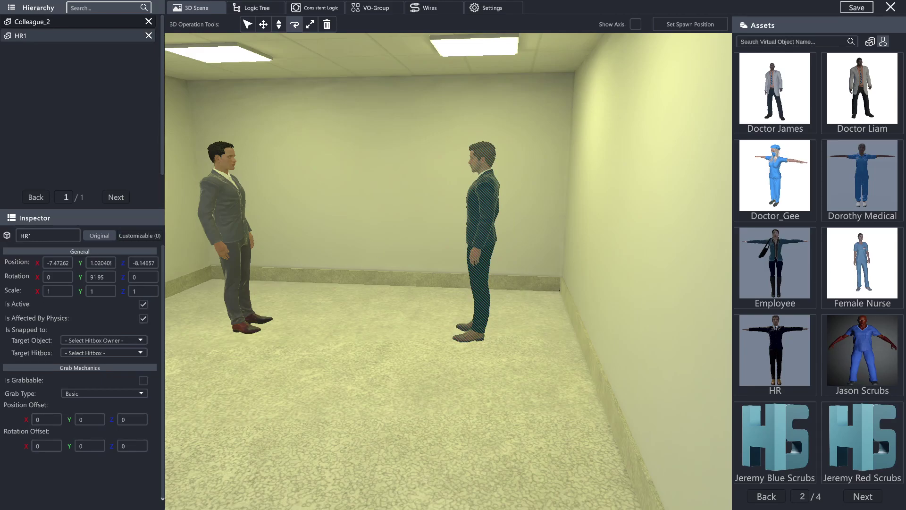
# Step: Set HR1's X position to -7.416, Z position to -8.028 and Y rotation to 90
pyautogui.click(61, 263)
pyautogui.write('-7.416')
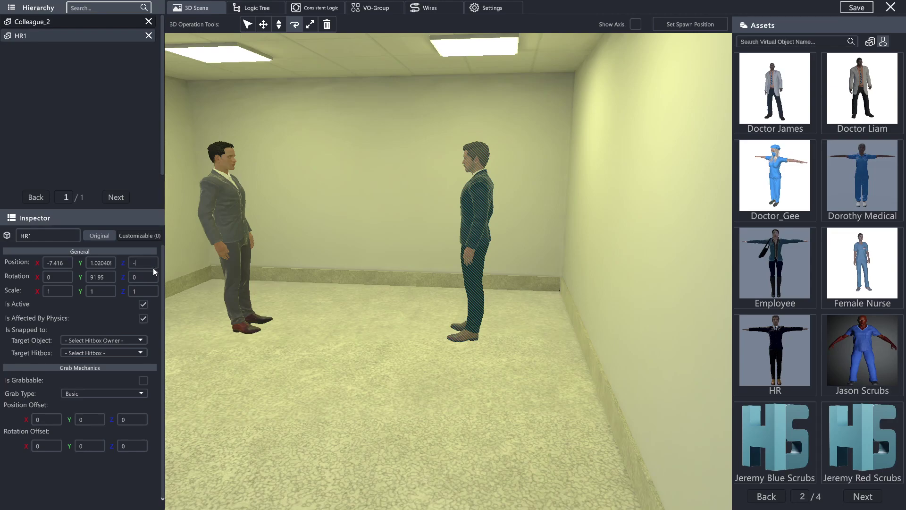
pyautogui.write('8.028')
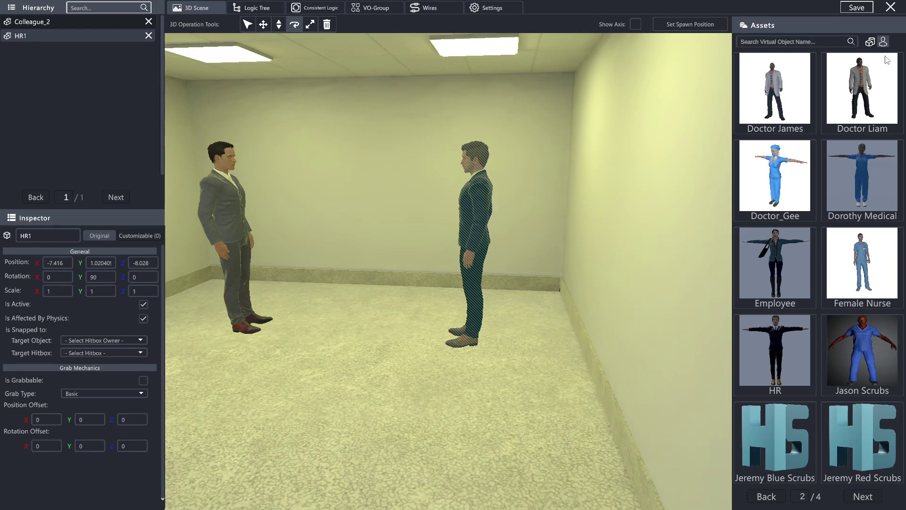
# Step: Search the object assets for "Blue" and place a Blue Potted Plant in the corner beside the doorway, at about X -8.06, Z -3.39
pyautogui.click(869, 42)
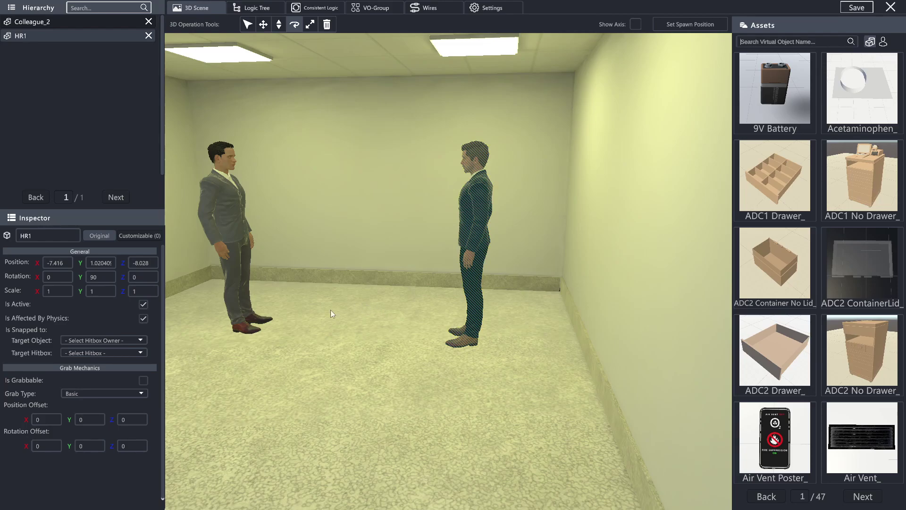
pyautogui.moveTo(265, 381); pyautogui.dragTo(436, 333, button='right')
pyautogui.moveTo(437, 333); pyautogui.dragTo(573, 291, button='middle')
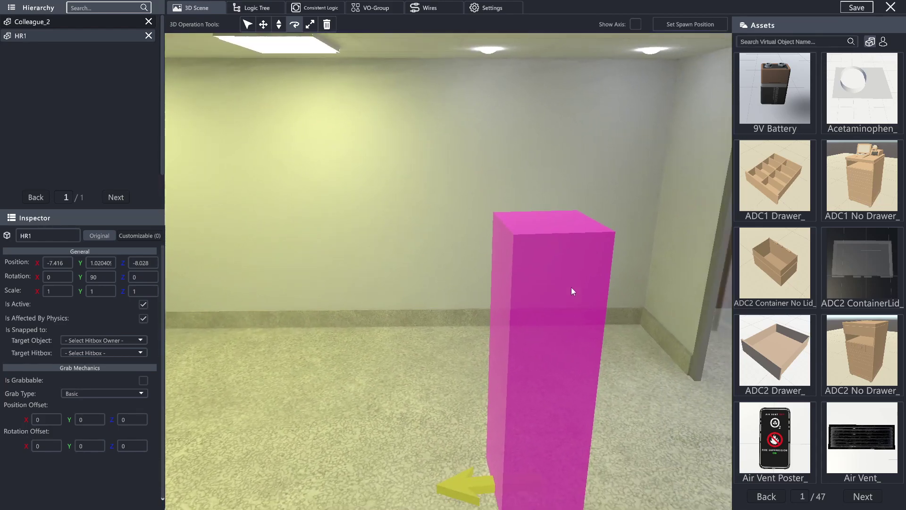
pyautogui.click(792, 42)
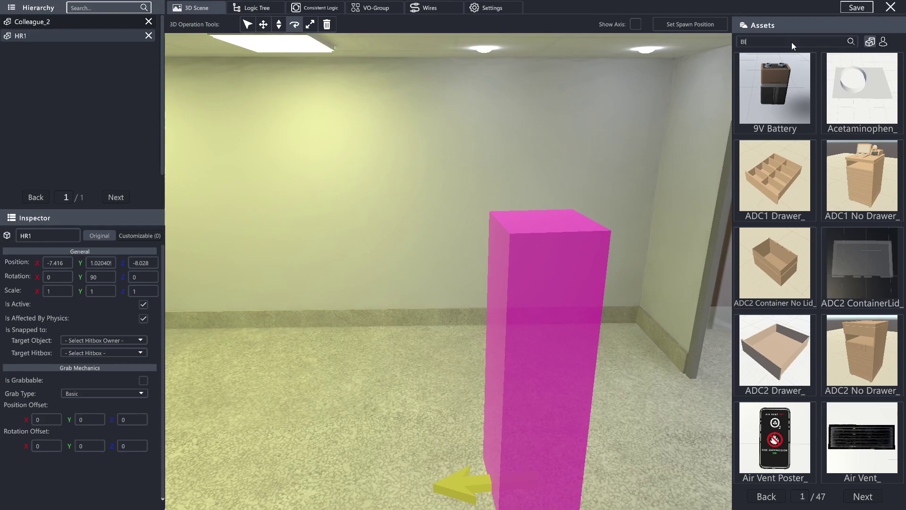
pyautogui.write('Blue')
pyautogui.press('Return')
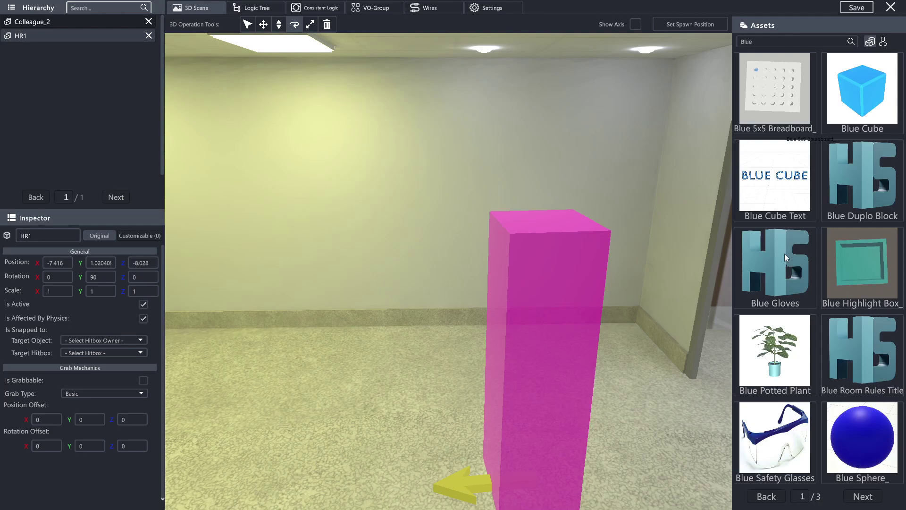
pyautogui.moveTo(609, 339); pyautogui.dragTo(621, 344)
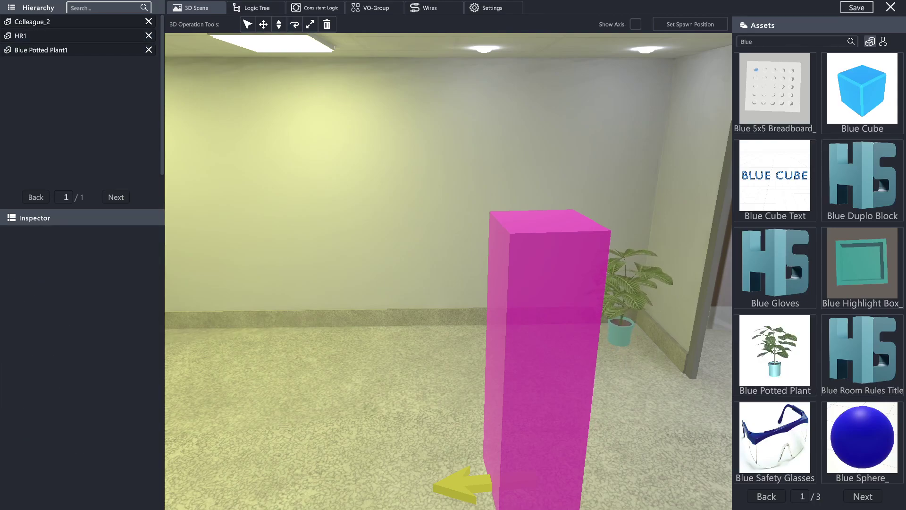
pyautogui.click(618, 340)
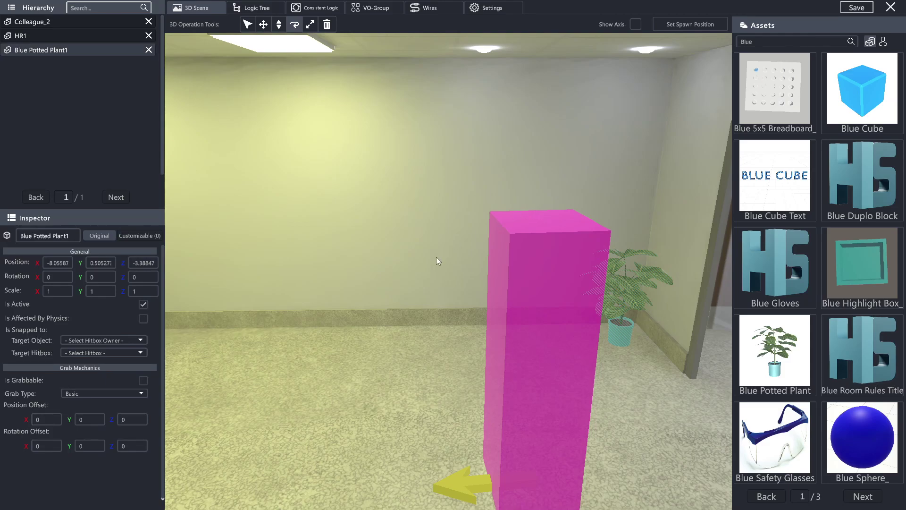
# Step: Search the assets for "Office Chair" and place an Office Chair Blue behind HR1, at about X -7.92, Z -8.21
pyautogui.click(802, 43)
pyautogui.write('Office Chair')
pyautogui.press('Return')
pyautogui.moveTo(542, 344); pyautogui.dragTo(305, 252, button='right')
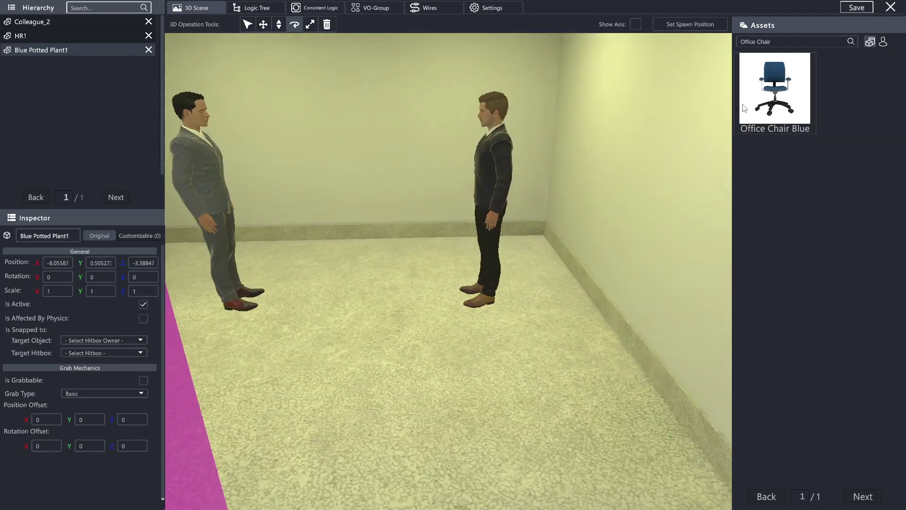
pyautogui.click(538, 277)
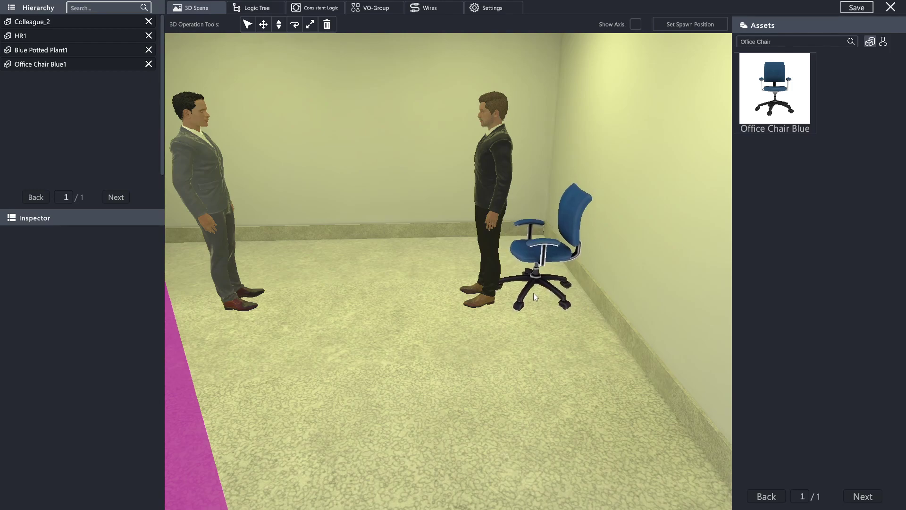
pyautogui.click(533, 293)
# Step: Place a second Office Chair Blue behind Colleague_2, at about X -4.35, Z -8.28, and select it
pyautogui.moveTo(525, 342); pyautogui.dragTo(522, 338, button='right')
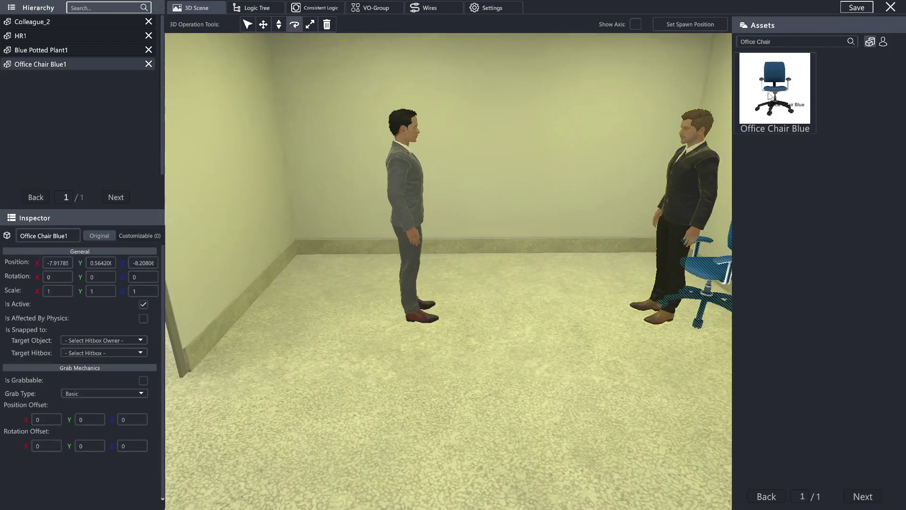
pyautogui.click(358, 314)
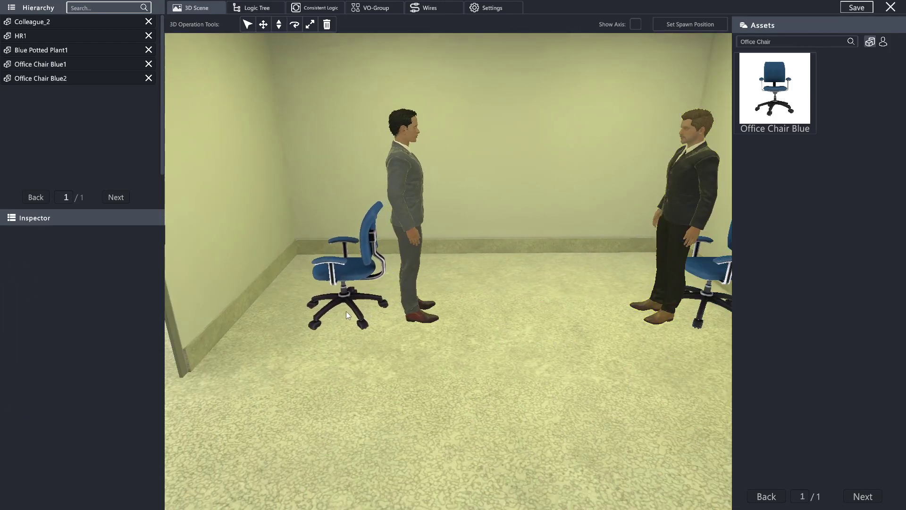
pyautogui.click(344, 309)
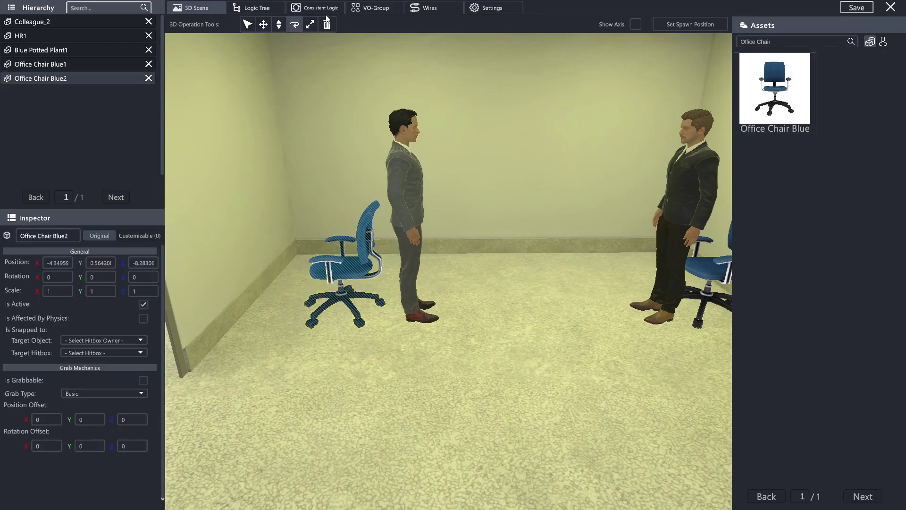
# Step: Set the Y rotation of the chair behind Colleague_2 to 180 and move it closer to him, to about X -4.56, Z -8.22
pyautogui.click(295, 24)
pyautogui.moveTo(351, 316); pyautogui.dragTo(288, 314)
pyautogui.moveTo(410, 315); pyautogui.dragTo(419, 315)
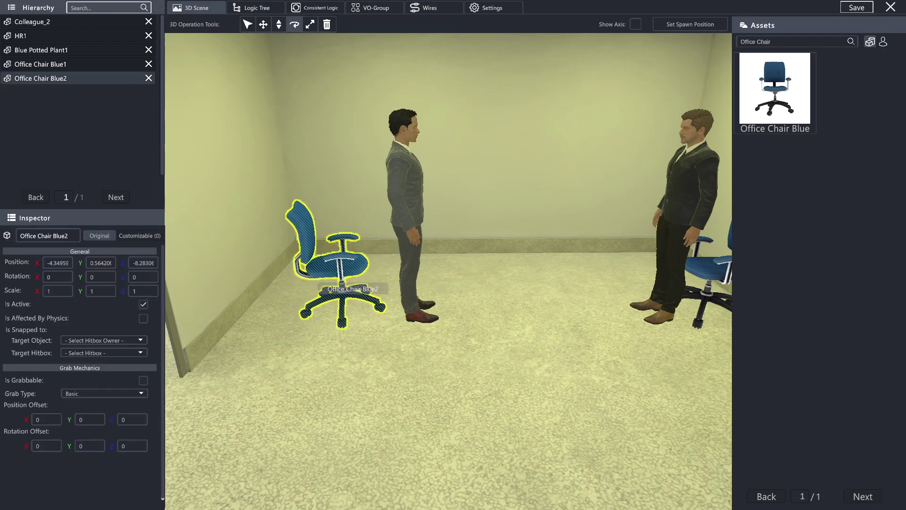
pyautogui.click(108, 277)
pyautogui.write('180')
pyautogui.press('Return')
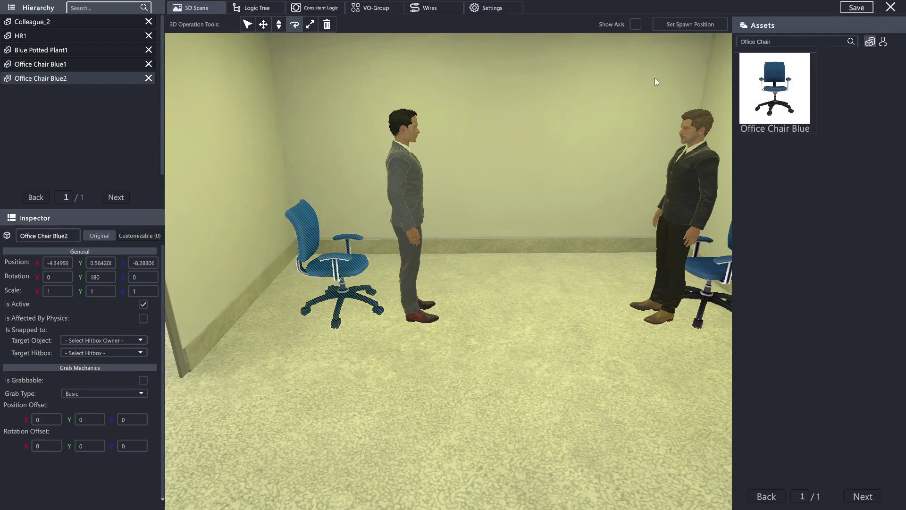
pyautogui.moveTo(334, 270); pyautogui.dragTo(354, 275)
# Step: Search the assets for "Gray Desk" and place a Gray Desk Cabinet beside Colleague_2's chair, turned lengthwise along the side wall
pyautogui.click(782, 46)
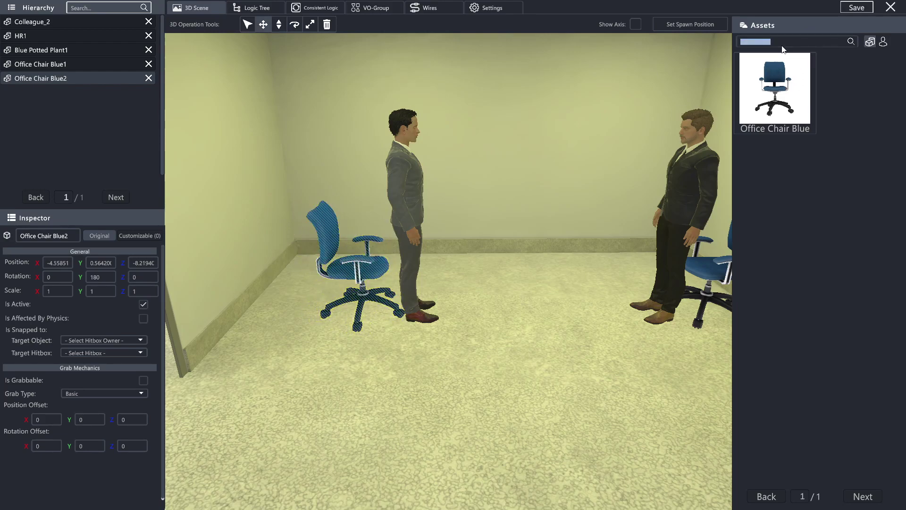
pyautogui.write('Gray Desk')
pyautogui.press('Return')
pyautogui.click(777, 102)
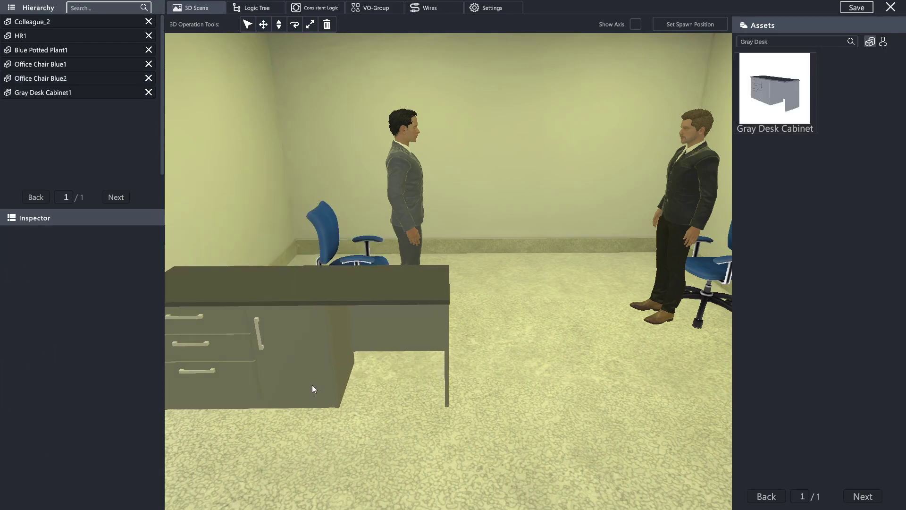
pyautogui.moveTo(313, 385); pyautogui.dragTo(377, 385)
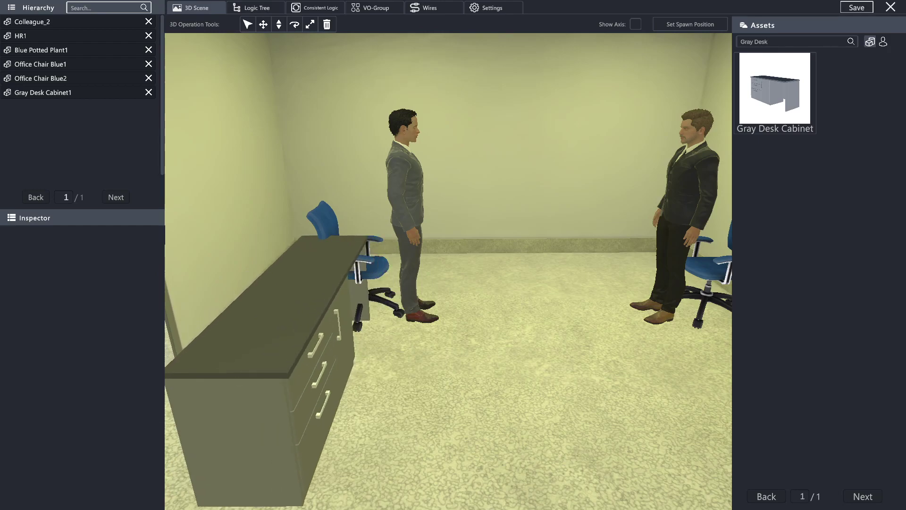
# Step: Set the Gray Desk Cabinet's Y rotation to 270 and its position to X -3.698, Z -8.456
pyautogui.click(178, 143)
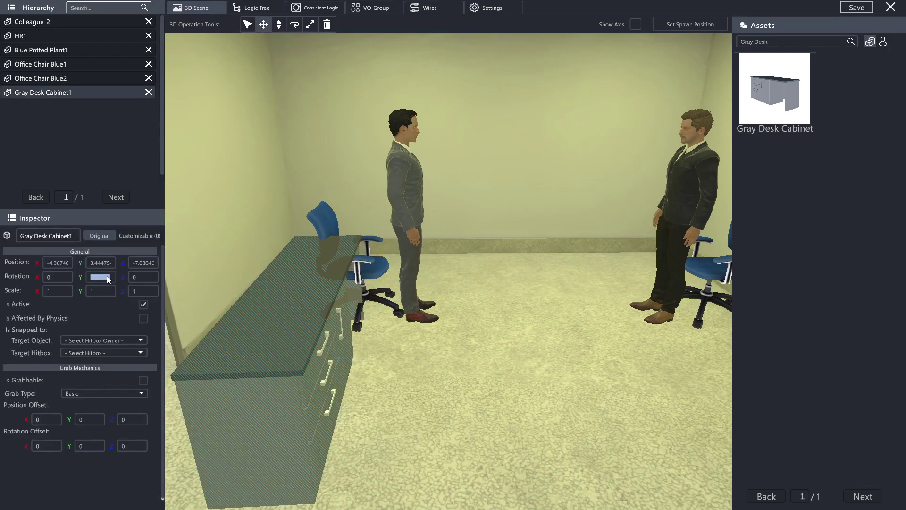
pyautogui.write('270')
pyautogui.press('Return')
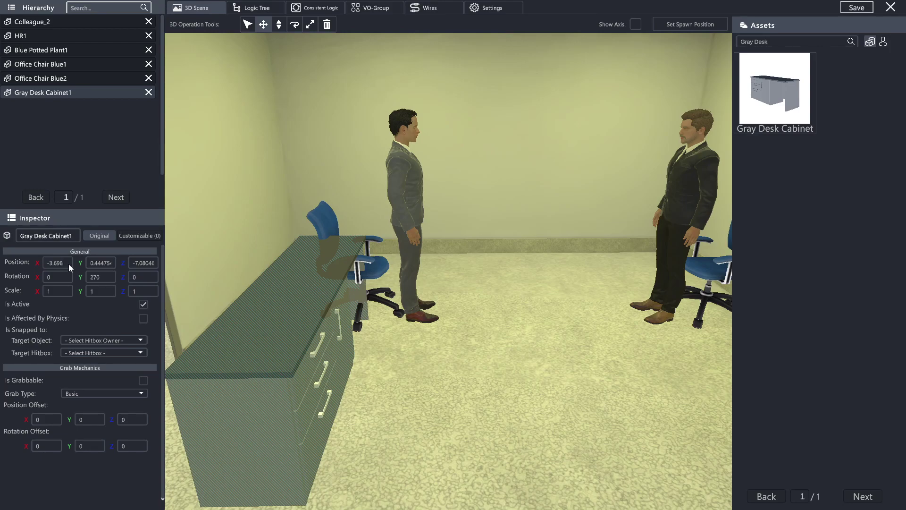
pyautogui.press('Return')
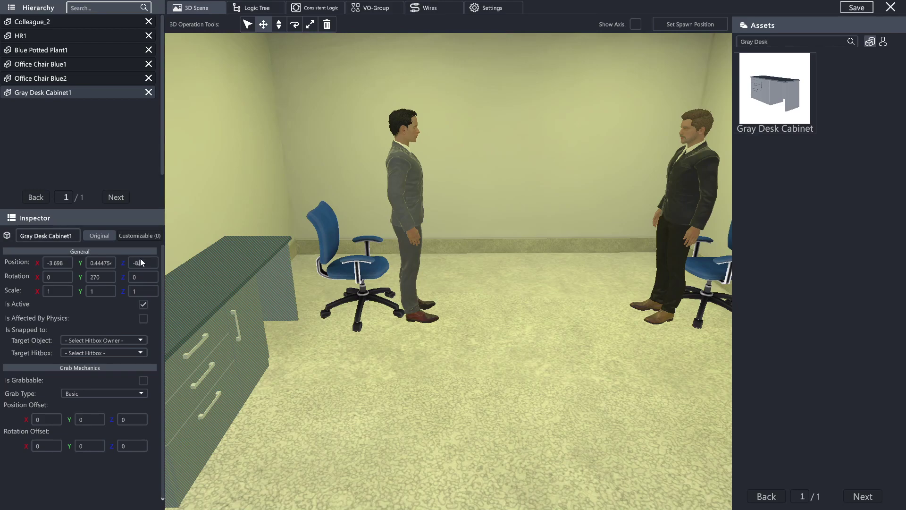
pyautogui.write('.456')
pyautogui.press('Return')
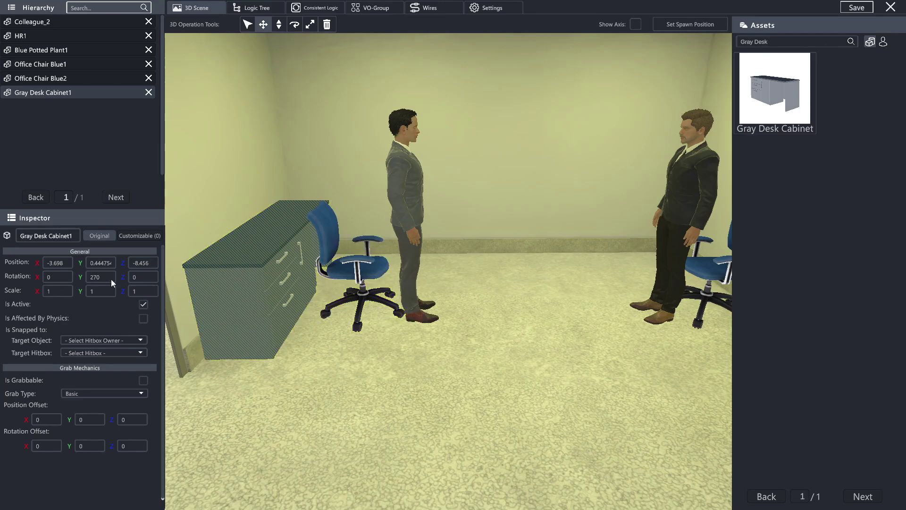
# Step: Search the assets for "Sliding" and place a Sliding Door 1_ in the open doorway near the cabinet
pyautogui.moveTo(552, 334); pyautogui.dragTo(578, 337, button='right')
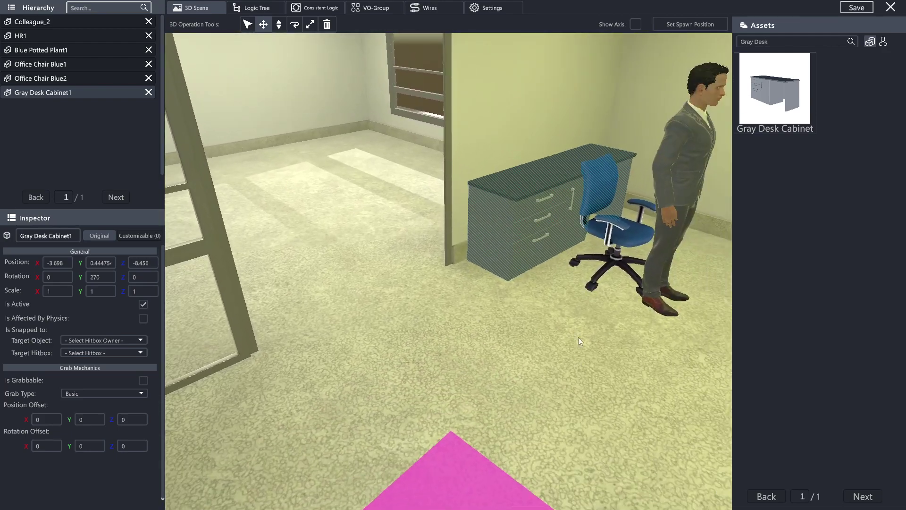
pyautogui.click(799, 39)
pyautogui.write('Sliding')
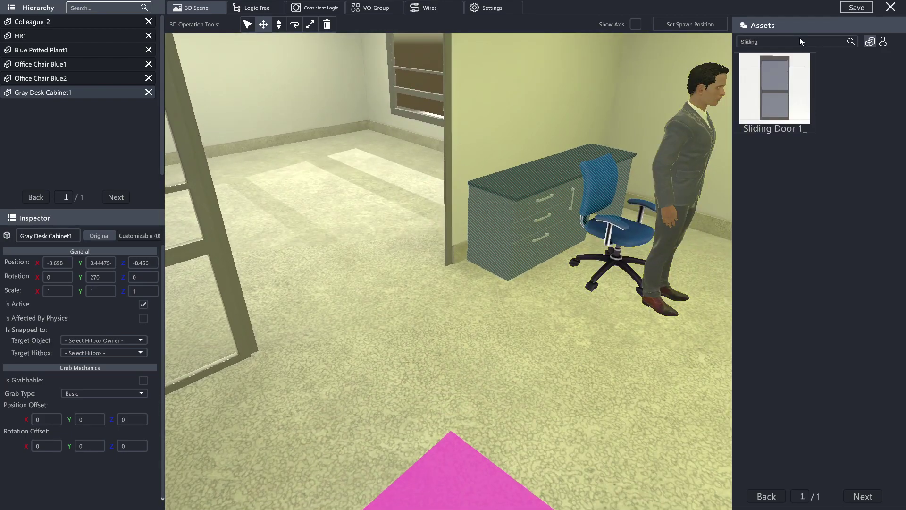
pyautogui.moveTo(763, 83); pyautogui.dragTo(1, 358)
pyautogui.click(178, 238)
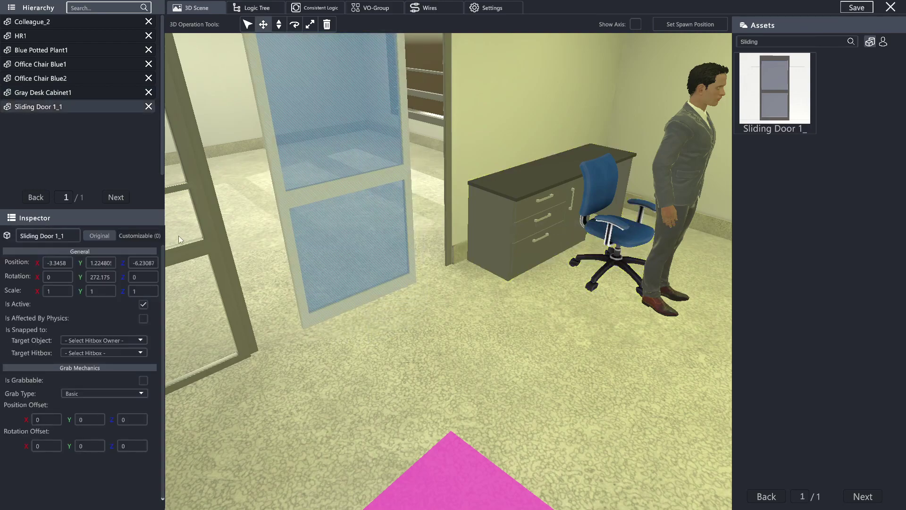
# Step: Set the sliding door's Y rotation to 90 and its position to X -3.339, Y 1.4, Z -6.249
pyautogui.click(93, 277)
pyautogui.press('Return')
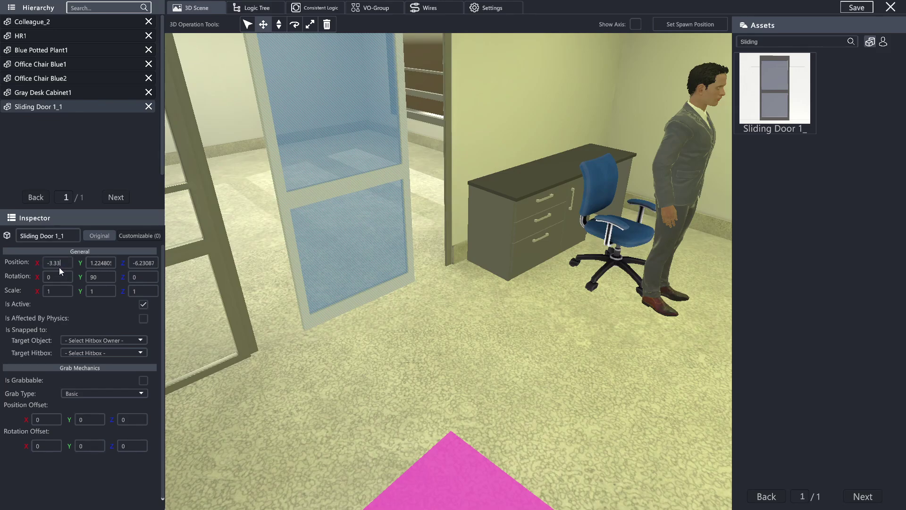
pyautogui.write('9')
pyautogui.click(105, 263)
pyautogui.write('1.4')
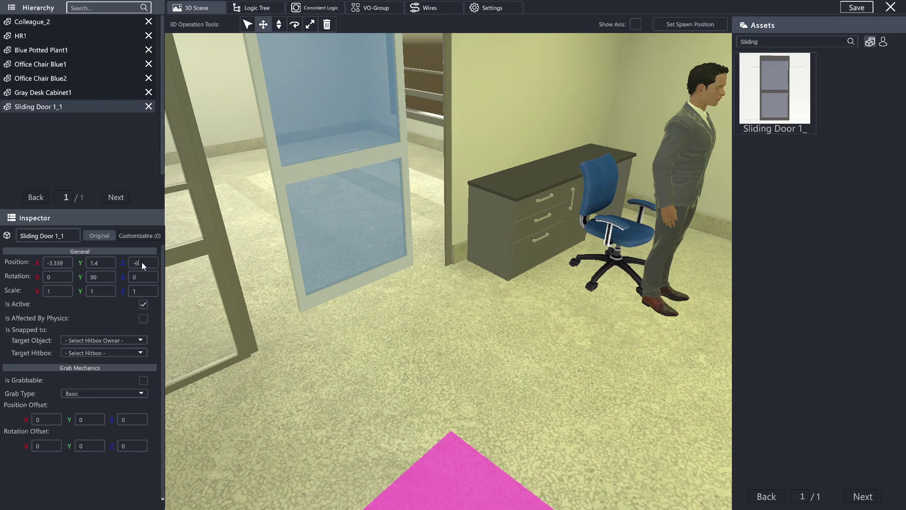
pyautogui.write('9')
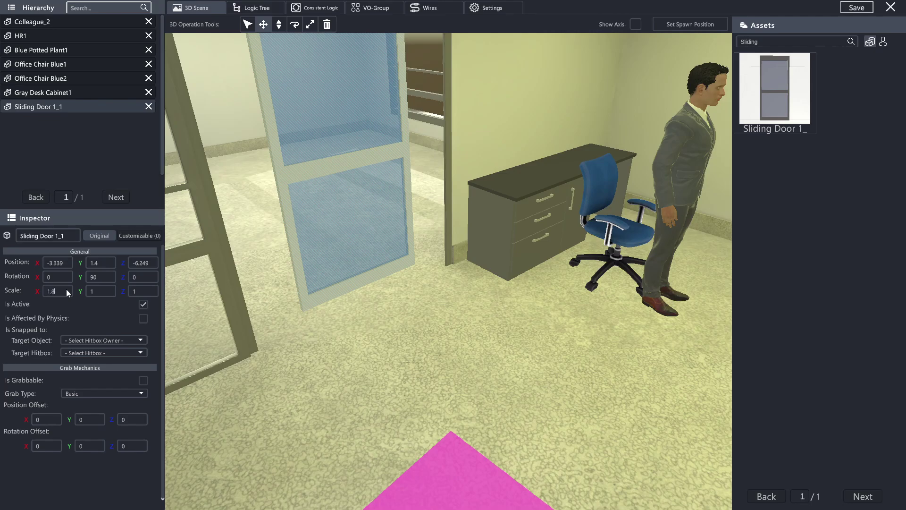
# Step: Scale the sliding door to X 1.8 and Y 1.2 to fill the doorway, and deselect it
pyautogui.write('.8')
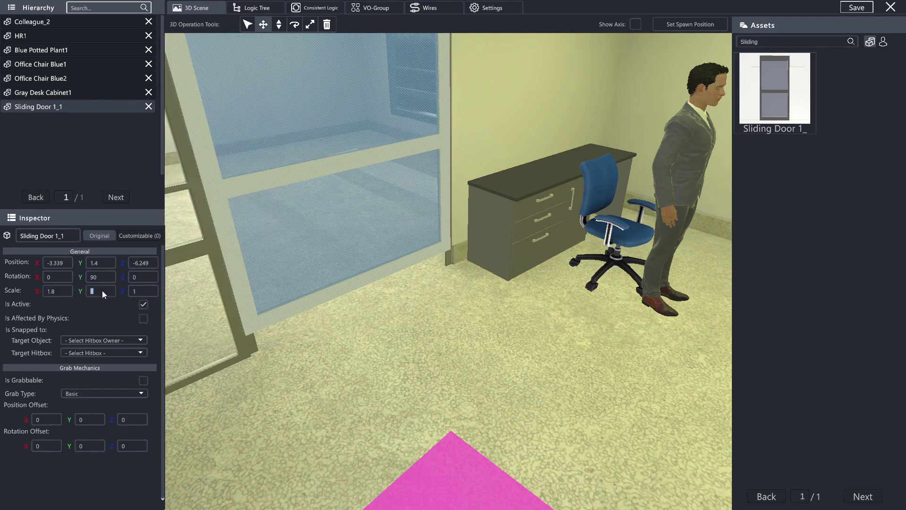
pyautogui.click(102, 291)
pyautogui.write('.2')
pyautogui.moveTo(497, 301); pyautogui.dragTo(359, 253, button='right')
pyautogui.moveTo(647, 240); pyautogui.dragTo(516, 417, button='right')
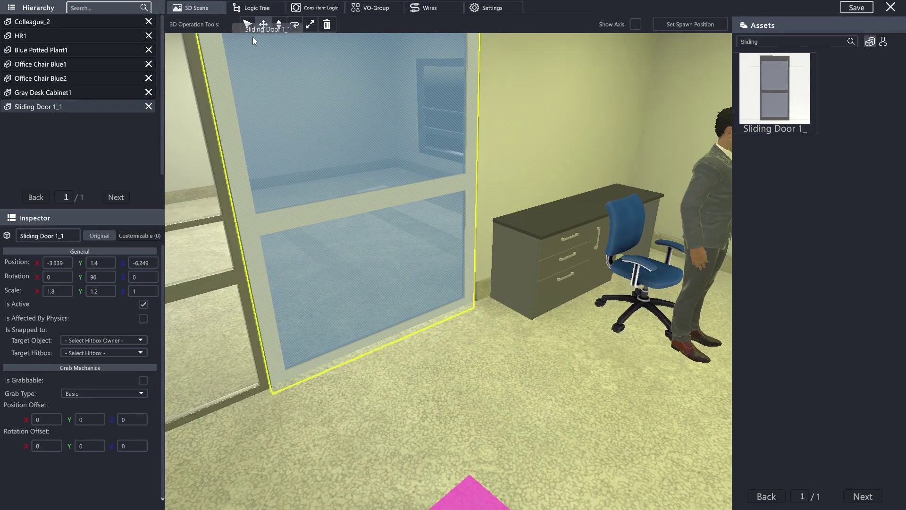
pyautogui.click(243, 25)
pyautogui.click(507, 404)
pyautogui.moveTo(506, 404); pyautogui.dragTo(542, 364, button='right')
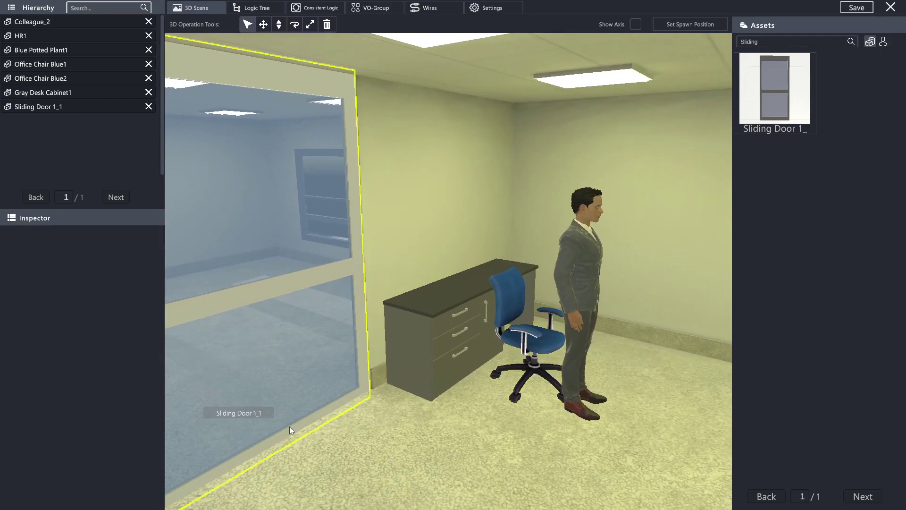
# Step: Search the assets for "Wooden Table", place one on the floor between the two characters, and select it
pyautogui.moveTo(307, 382); pyautogui.dragTo(482, 422, button='right')
pyautogui.doubleClick(781, 41)
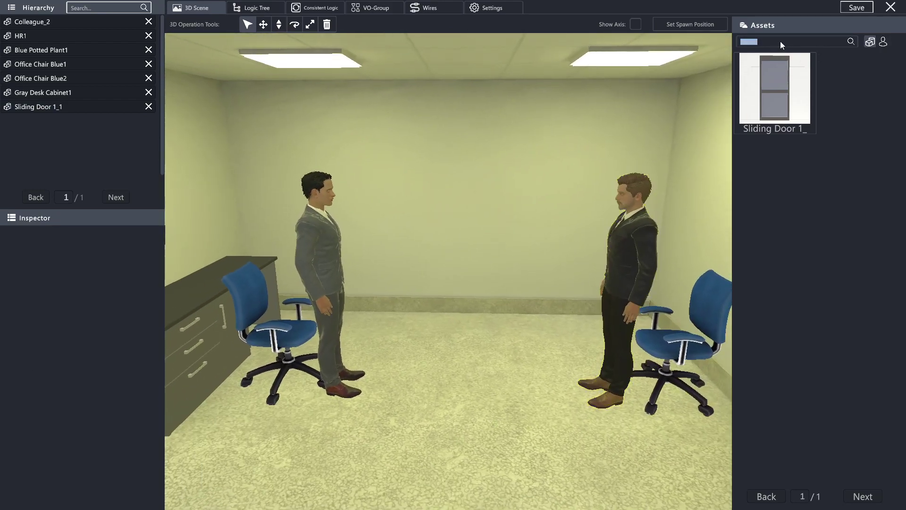
pyautogui.write('Wod')
pyautogui.write('den Table')
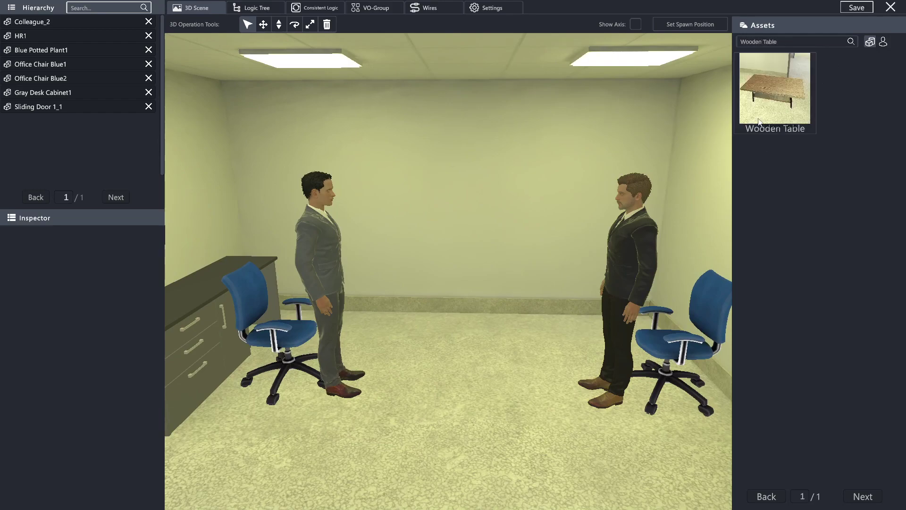
pyautogui.click(772, 110)
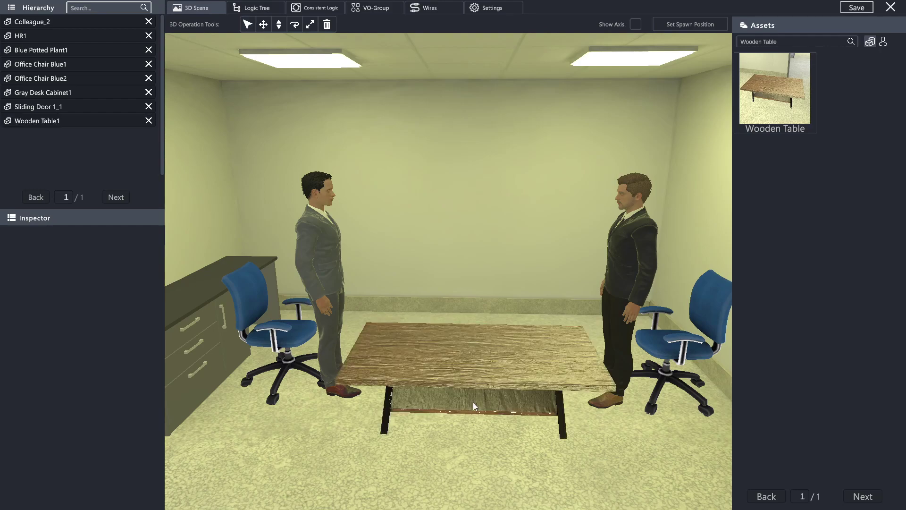
pyautogui.click(473, 402)
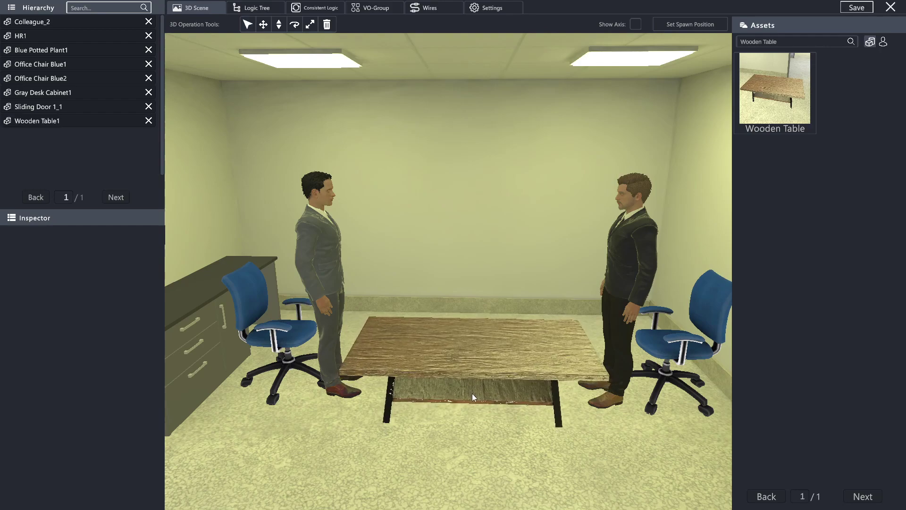
pyautogui.click(472, 394)
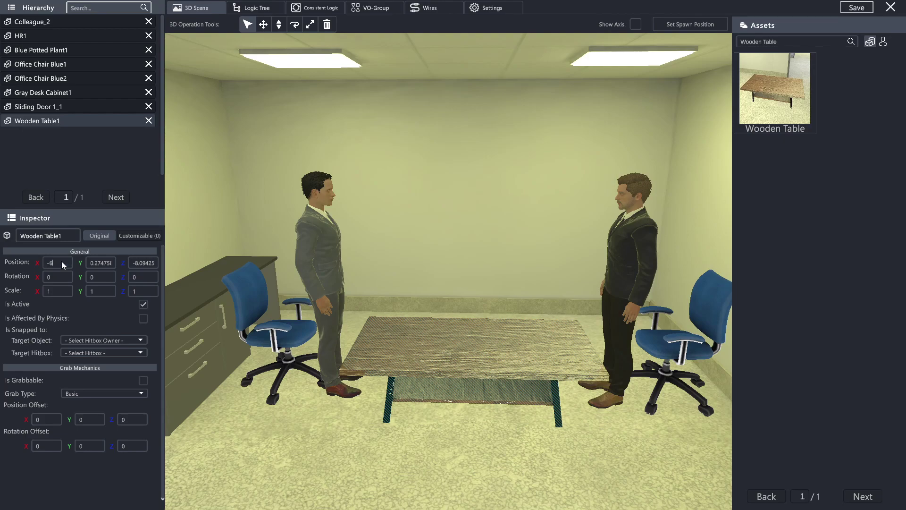
# Step: Set the Wooden Table's position to X -6.268, Z -8.059 and its Y rotation to 90
pyautogui.write('8')
pyautogui.press('Return')
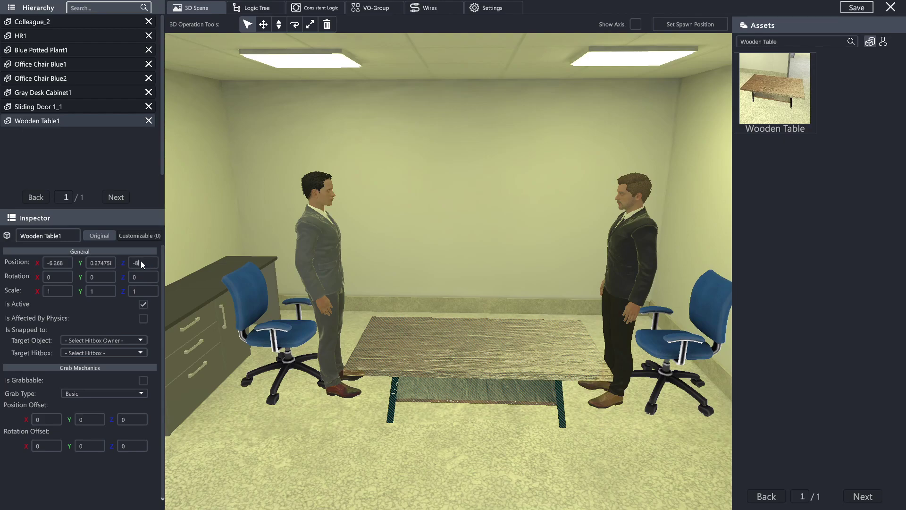
pyautogui.write('9')
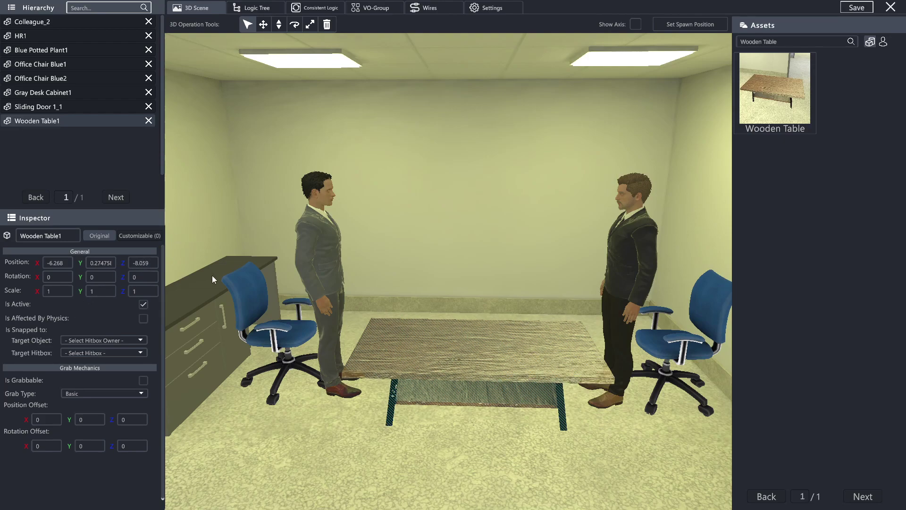
pyautogui.click(102, 276)
pyautogui.write('90')
pyautogui.press('Return')
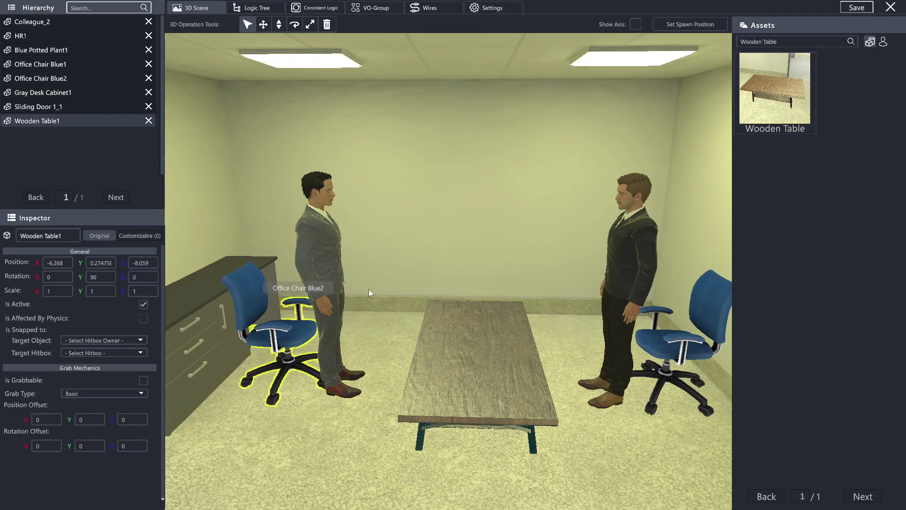
# Step: Enable Is Affected By Physics for the Wooden Table, Gray Desk Cabinet, sliding door and both blue office chairs
pyautogui.moveTo(368, 289); pyautogui.dragTo(184, 293, button='right')
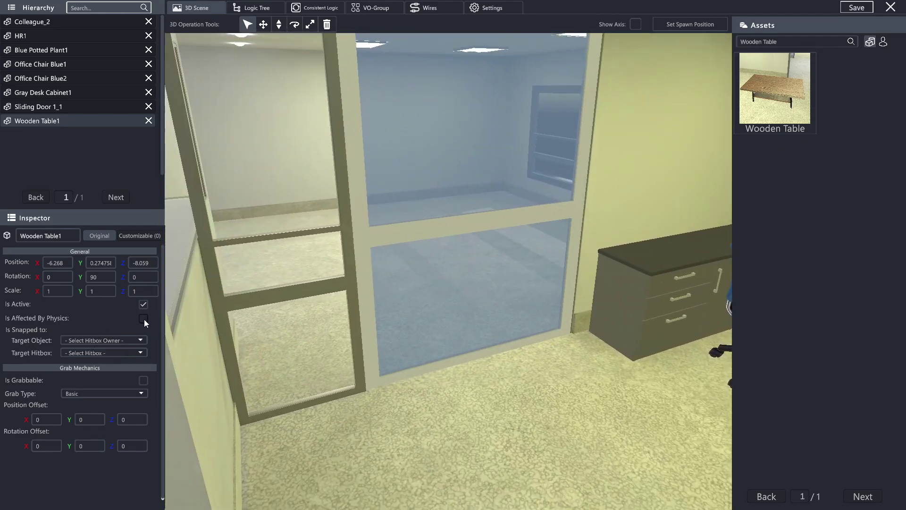
pyautogui.moveTo(546, 253); pyautogui.dragTo(481, 197, button='right')
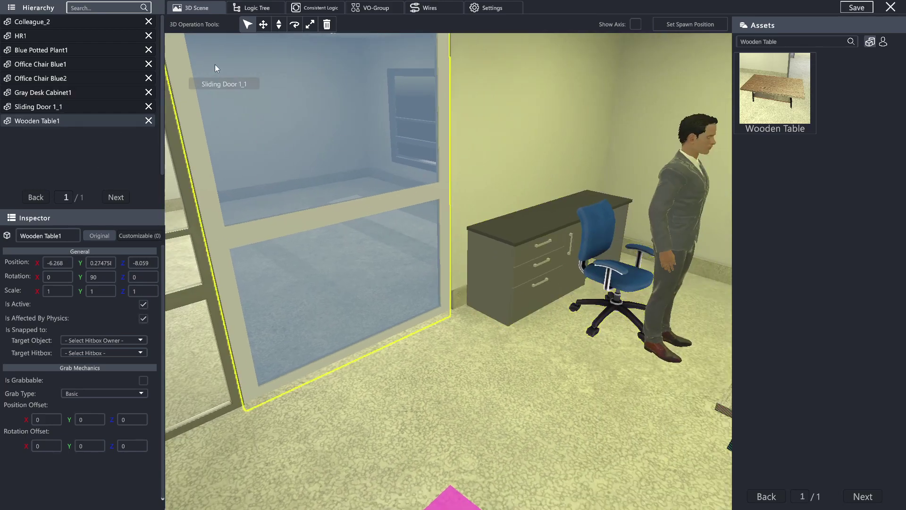
pyautogui.click(535, 267)
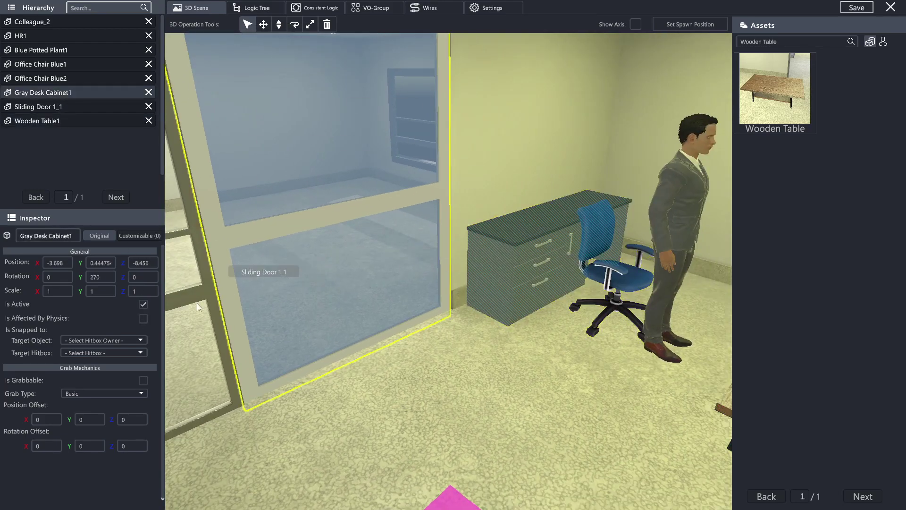
pyautogui.click(57, 106)
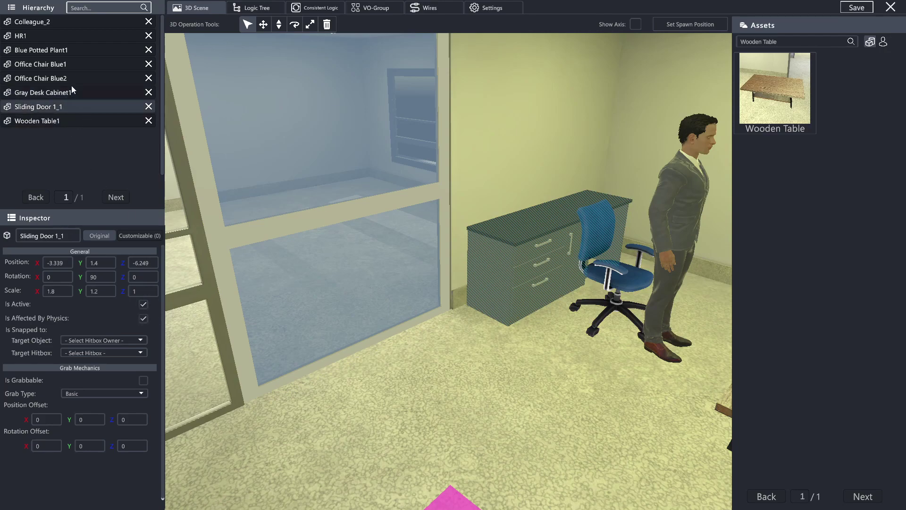
pyautogui.click(57, 79)
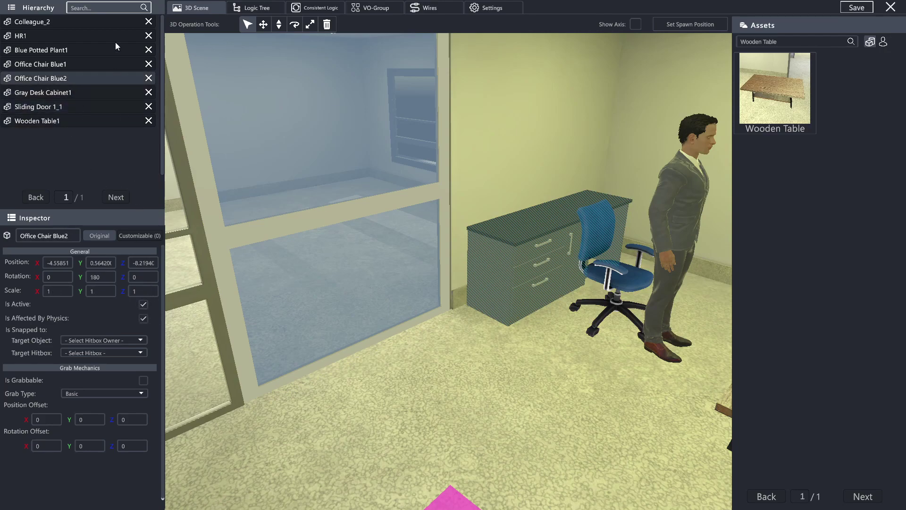
pyautogui.click(76, 67)
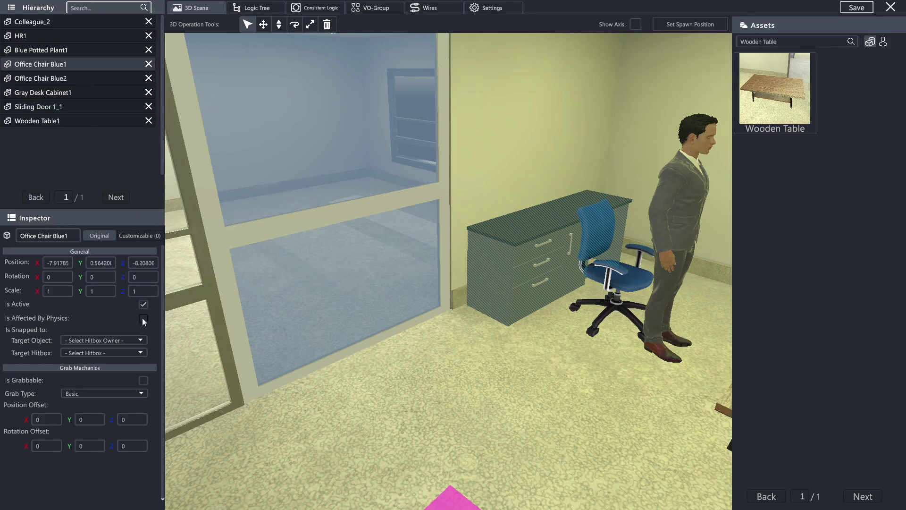
# Step: Check the Is Affected By Physics setting of the potted plant, both characters, Office Chair Blue1, the sliding door and the table
pyautogui.click(74, 53)
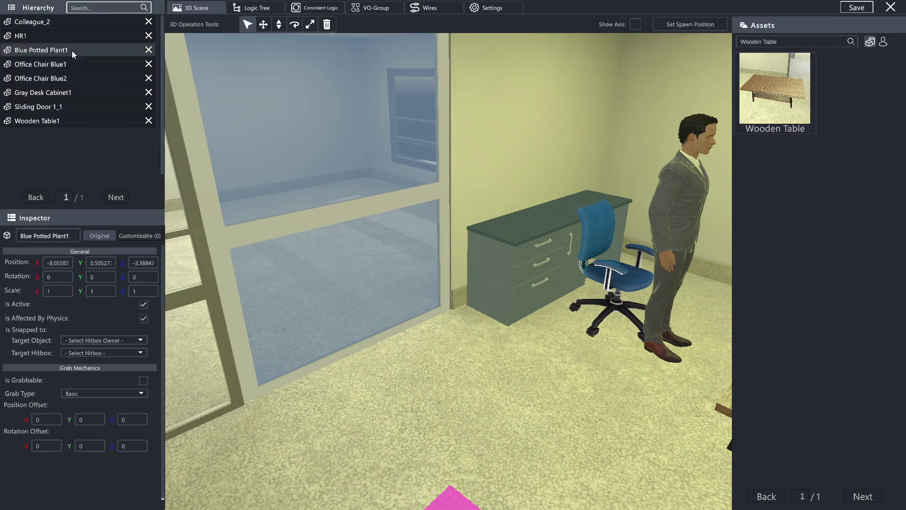
pyautogui.click(72, 37)
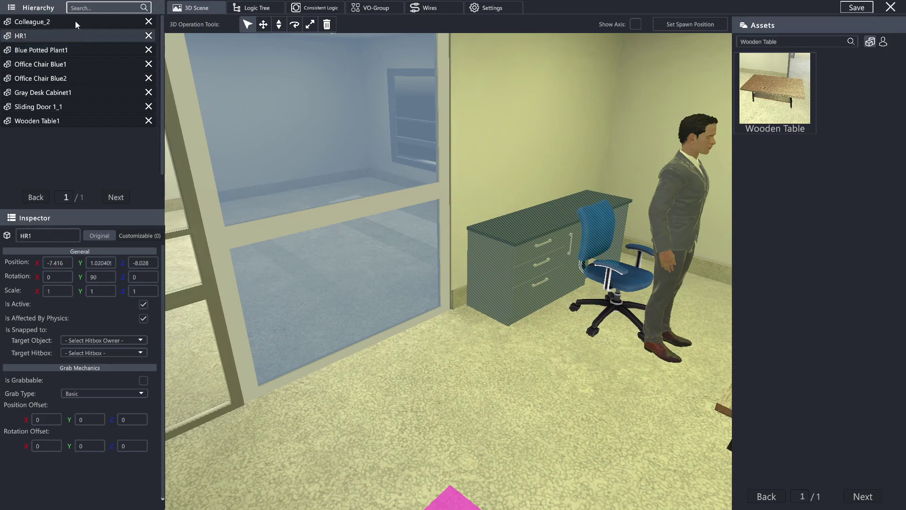
pyautogui.click(77, 24)
pyautogui.click(71, 49)
pyautogui.click(75, 65)
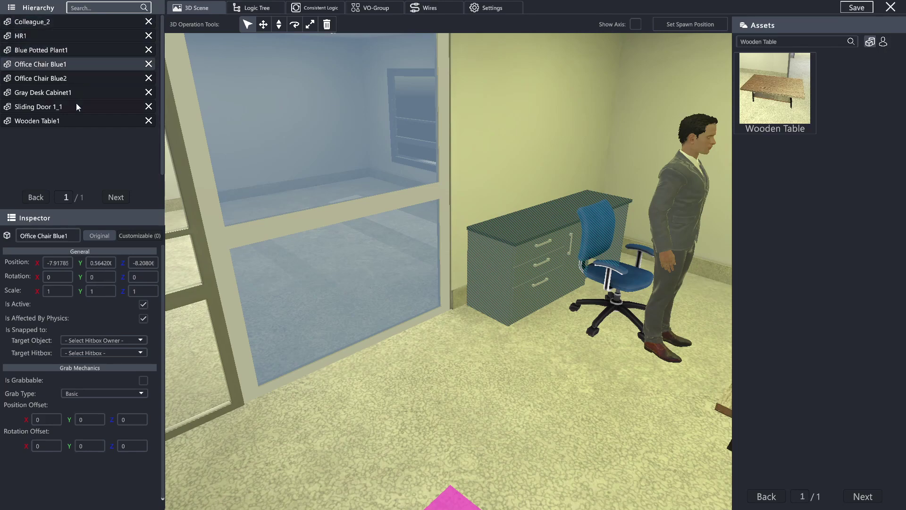
pyautogui.click(76, 106)
pyautogui.click(73, 121)
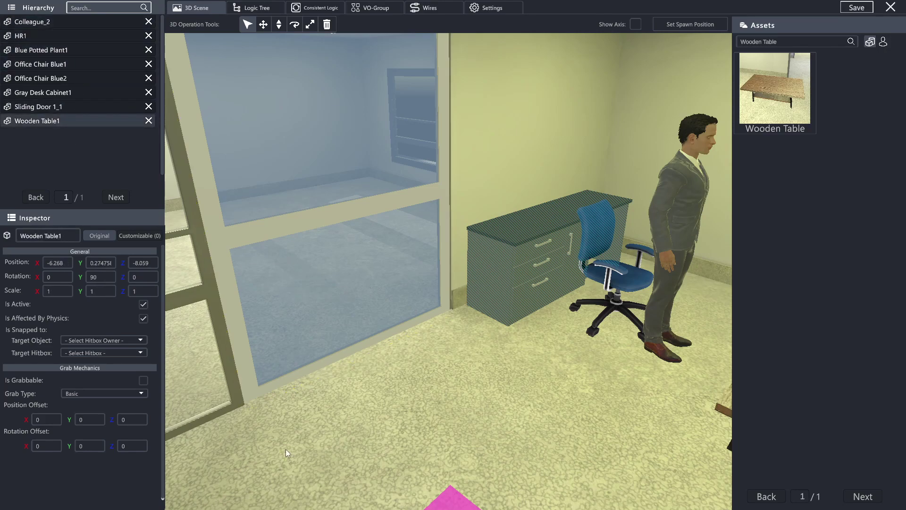
pyautogui.moveTo(360, 421); pyautogui.dragTo(395, 377, button='right')
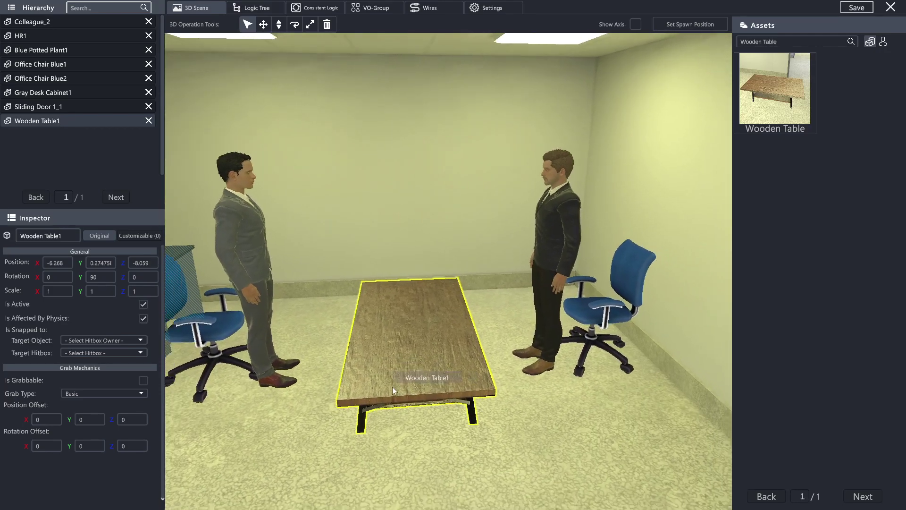